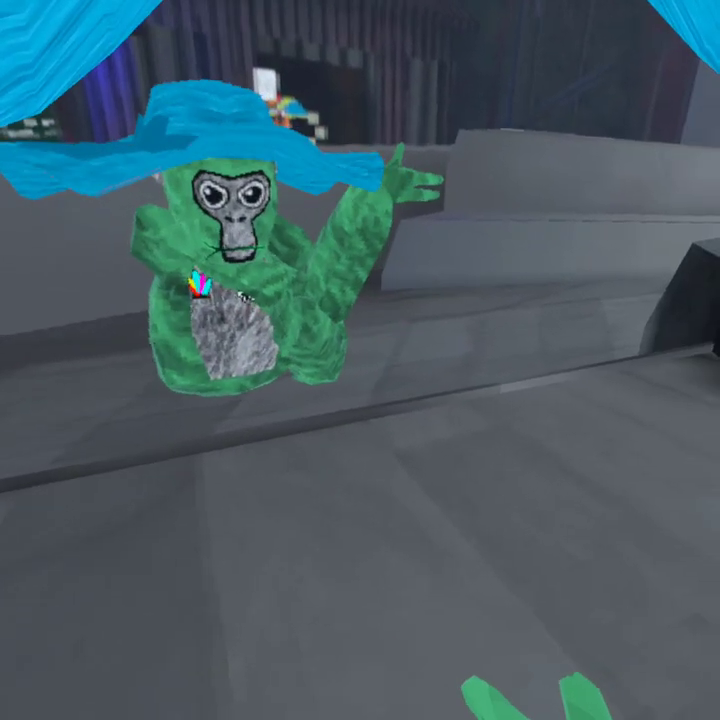
- Pause Gorilla Tag and bring up the Quest system menu with the Meta button
key("super")
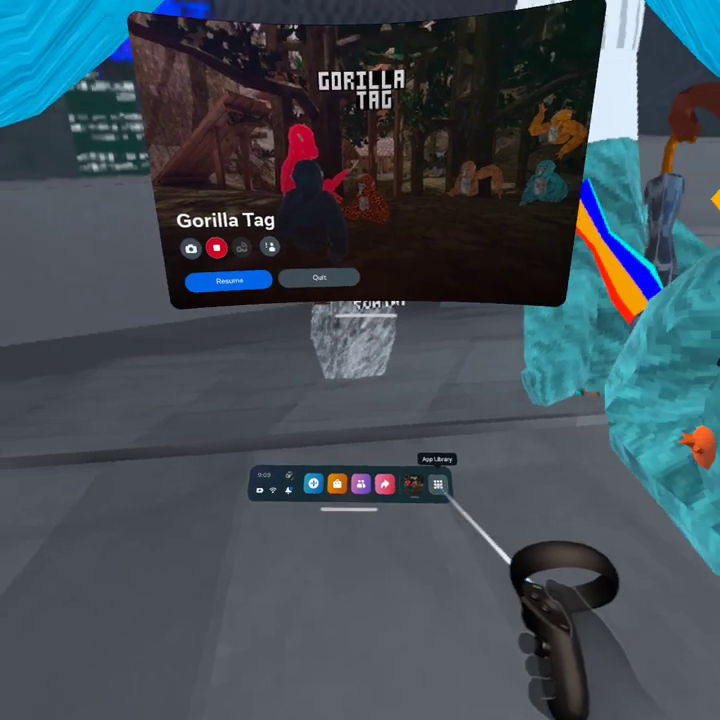
- Launch Meta Quest Browser from the App Library, quitting Gorilla Tag
left_click(422, 438)
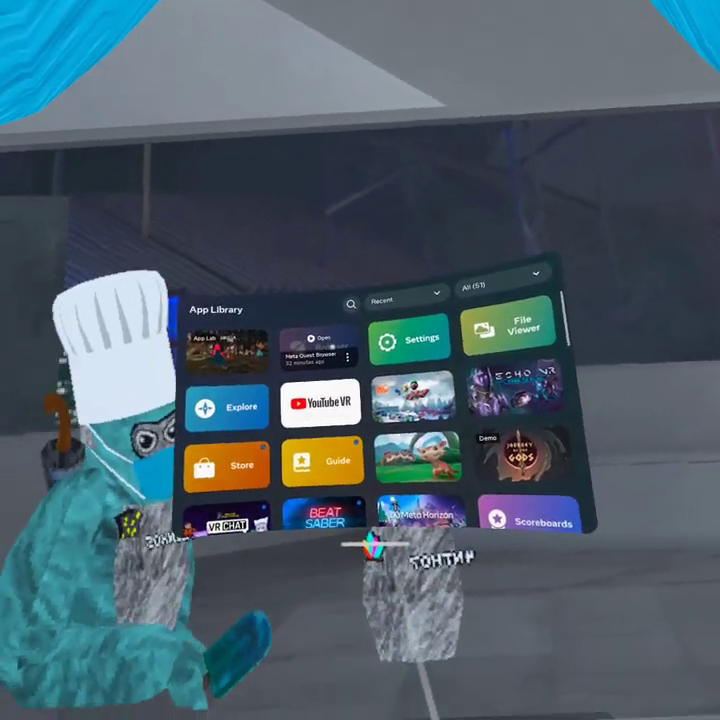
left_click(320, 378)
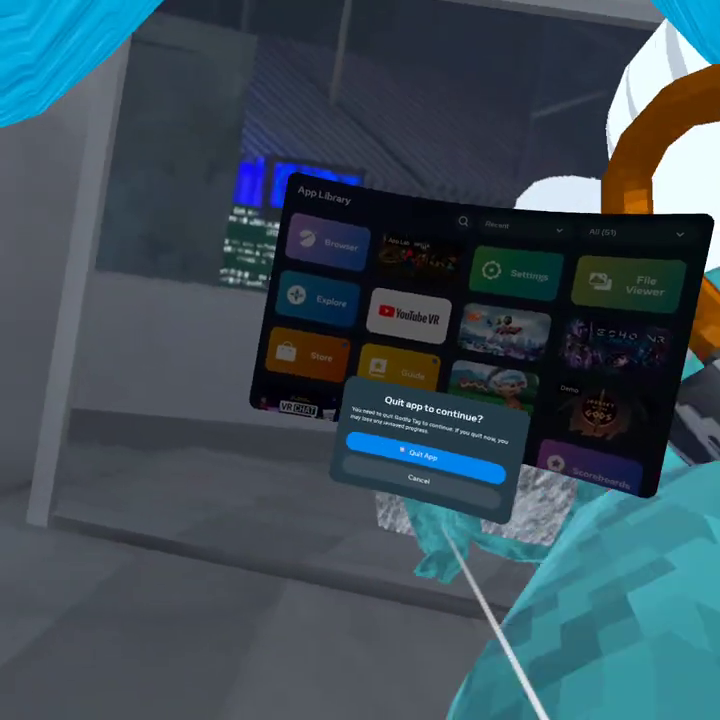
left_click(420, 455)
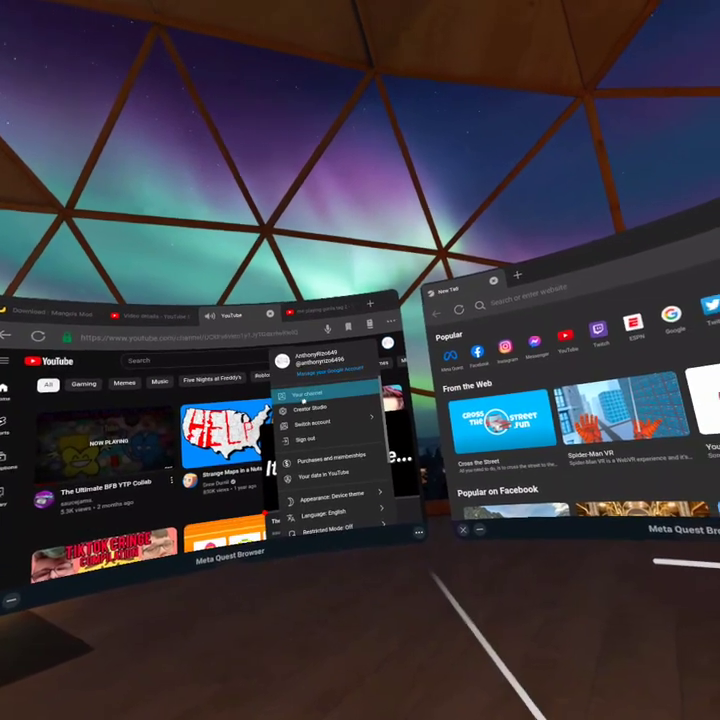
- Go to your YouTube channel and start a video upload from YouTube Studio
left_click(321, 371)
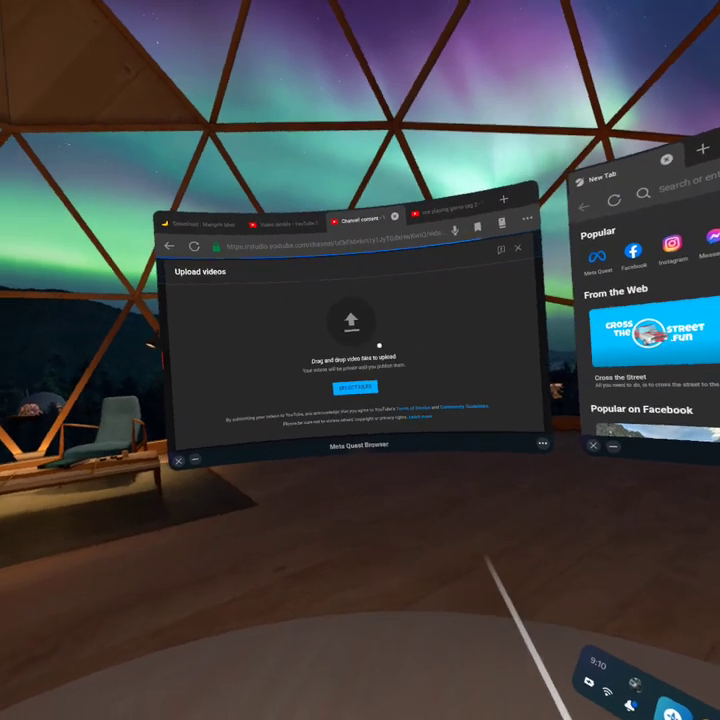
left_click(330, 359)
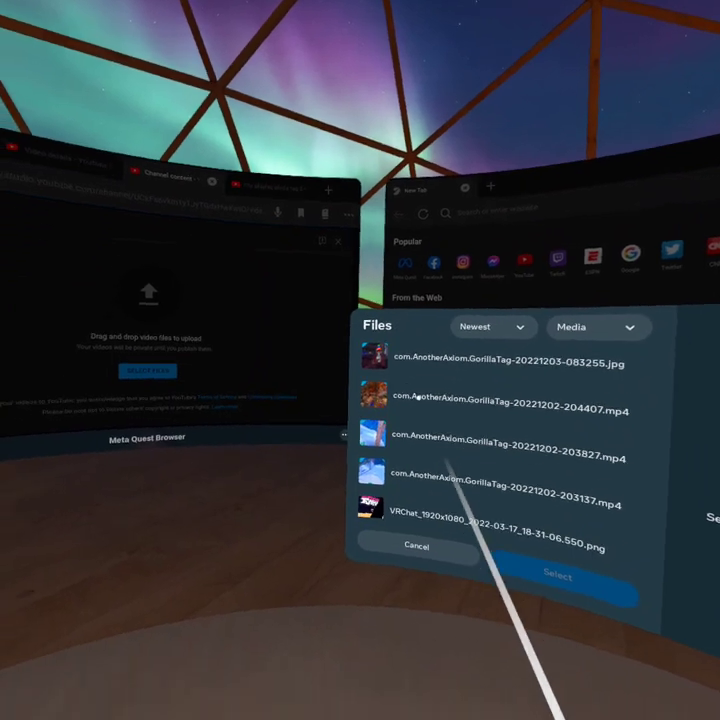
scroll(418, 397, "down", 5)
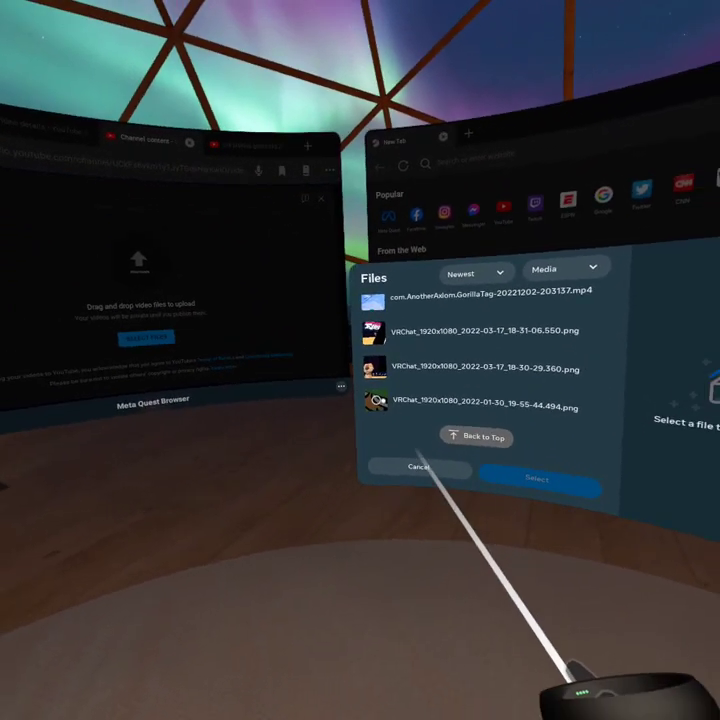
- Preview the January 2022 VRChat screenshot, then dismiss the file picker without choosing it
left_click(380, 400)
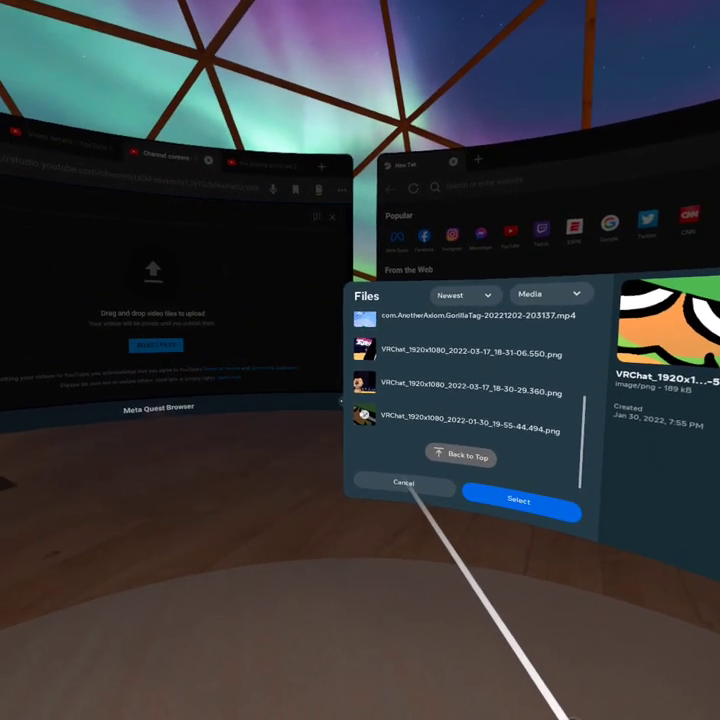
scroll(430, 420, "up", 3)
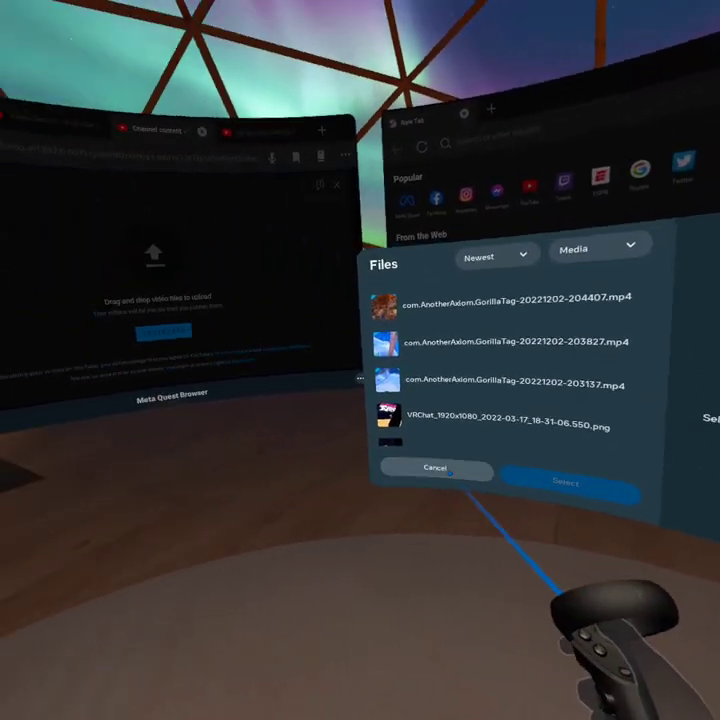
left_click(450, 471)
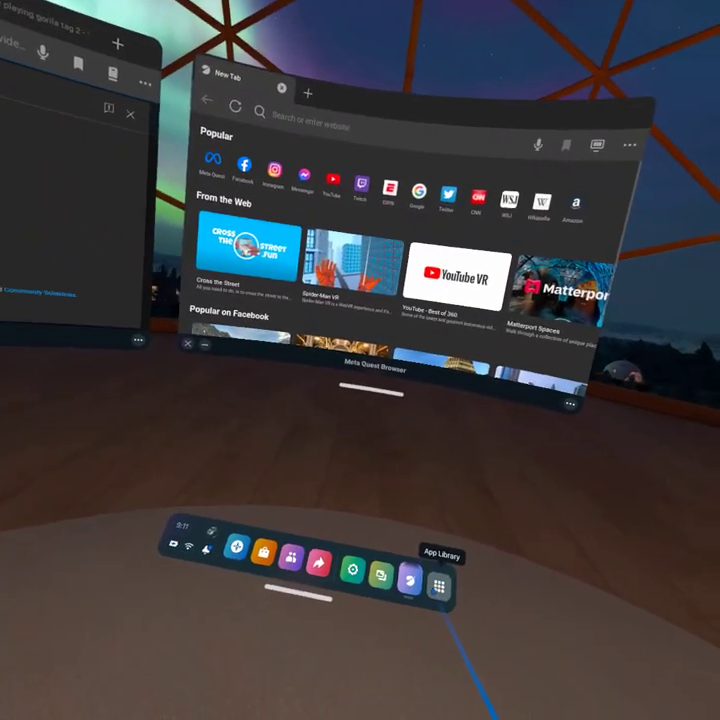
- Bring up the Quest App Library beside the browser
left_click(427, 475)
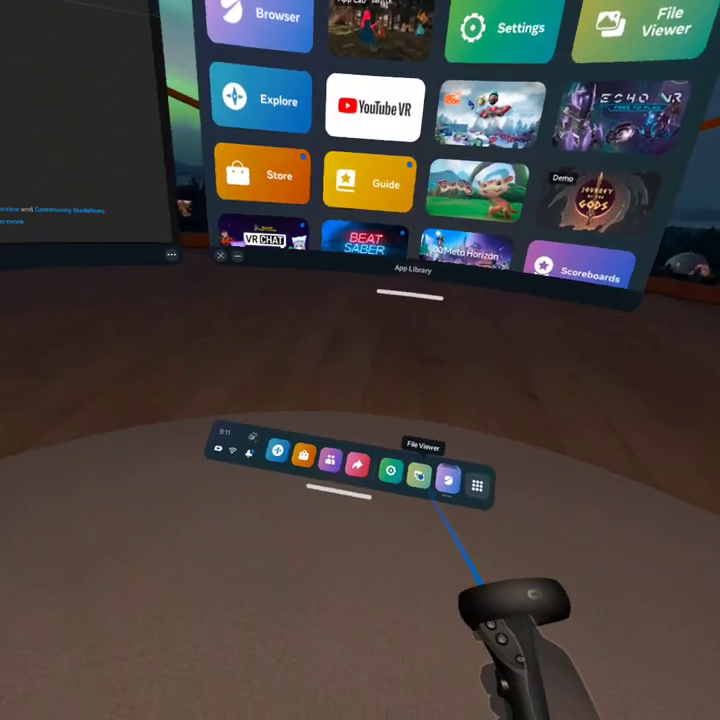
- Visit File Viewer and the headset Settings, then return to the App Library
left_click(412, 510)
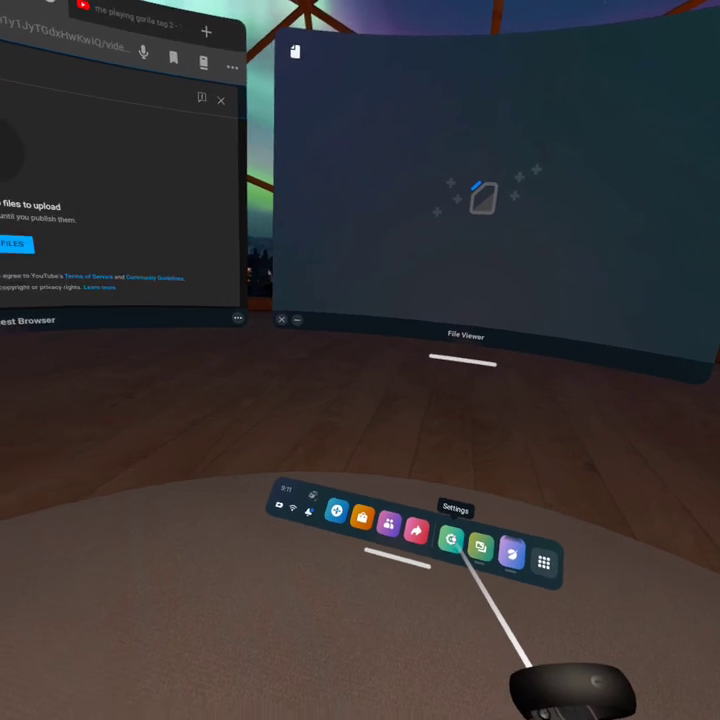
left_click(451, 540)
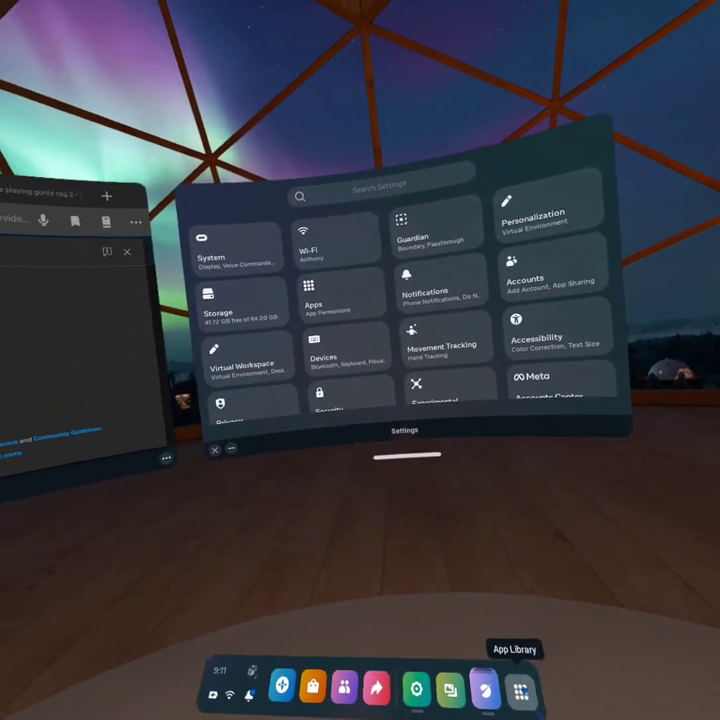
left_click(461, 712)
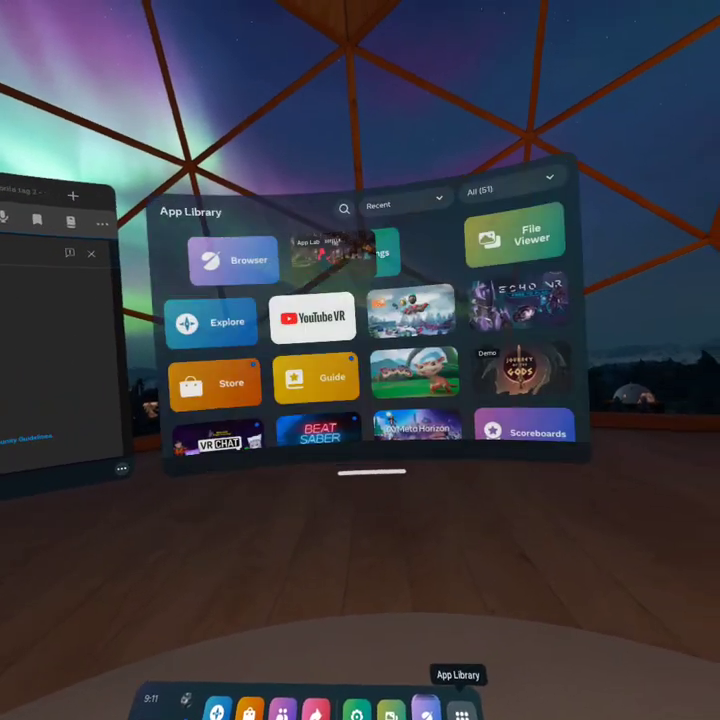